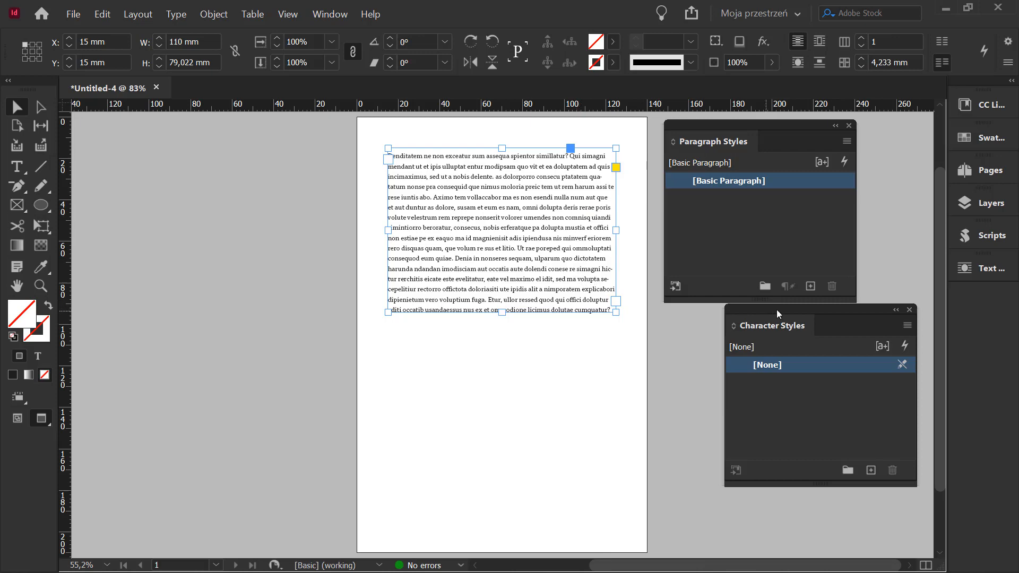
Place the Character Styles panel directly beneath the Paragraph Styles panel
{"action": "left_click_drag", "start_coordinate": [776, 310], "coordinate": [718, 322]}
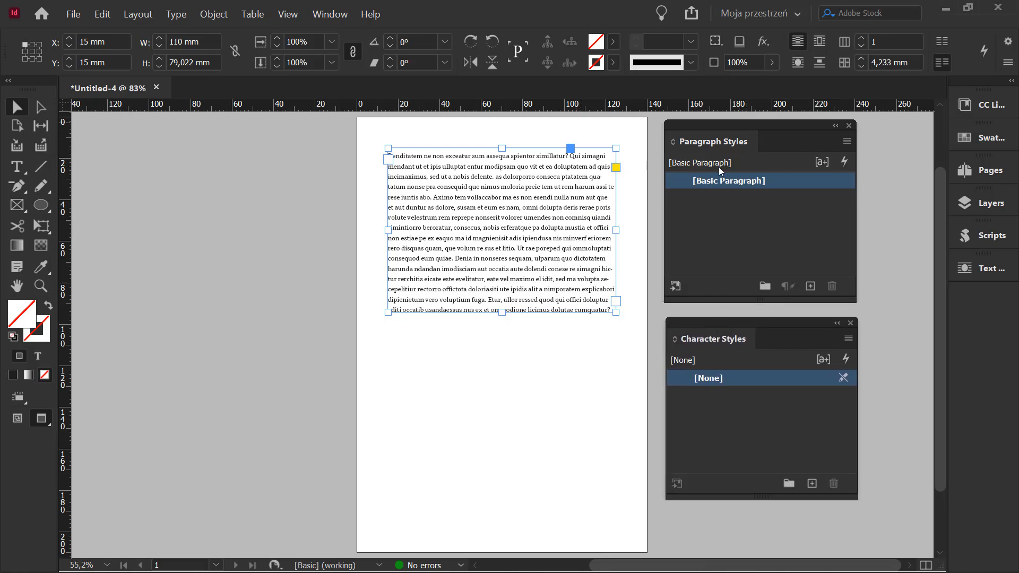
{"action": "scroll", "coordinate": [530, 163], "scroll_direction": "up", "scroll_amount": 2}
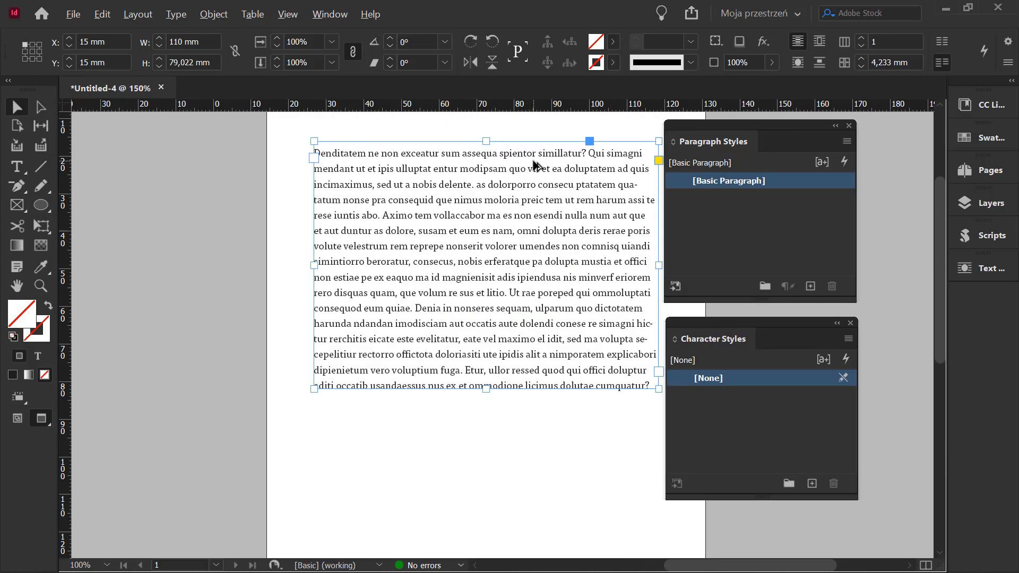
{"action": "left_click_drag", "start_coordinate": [546, 257], "coordinate": [417, 258]}
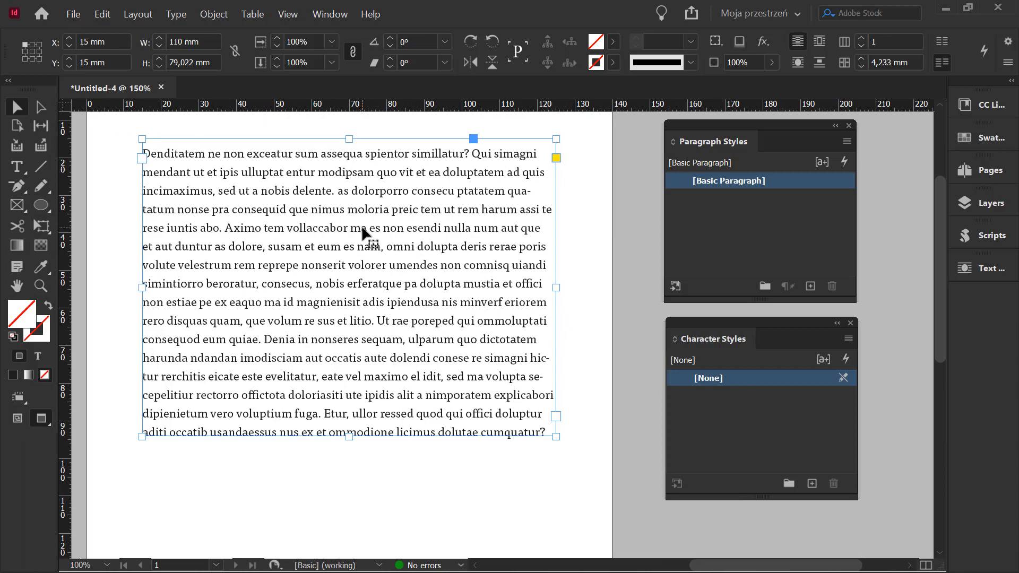
Start a new paragraph style named 1 based on the formatting of the placeholder text
{"action": "key", "text": "t"}
{"action": "left_click", "coordinate": [88, 46]}
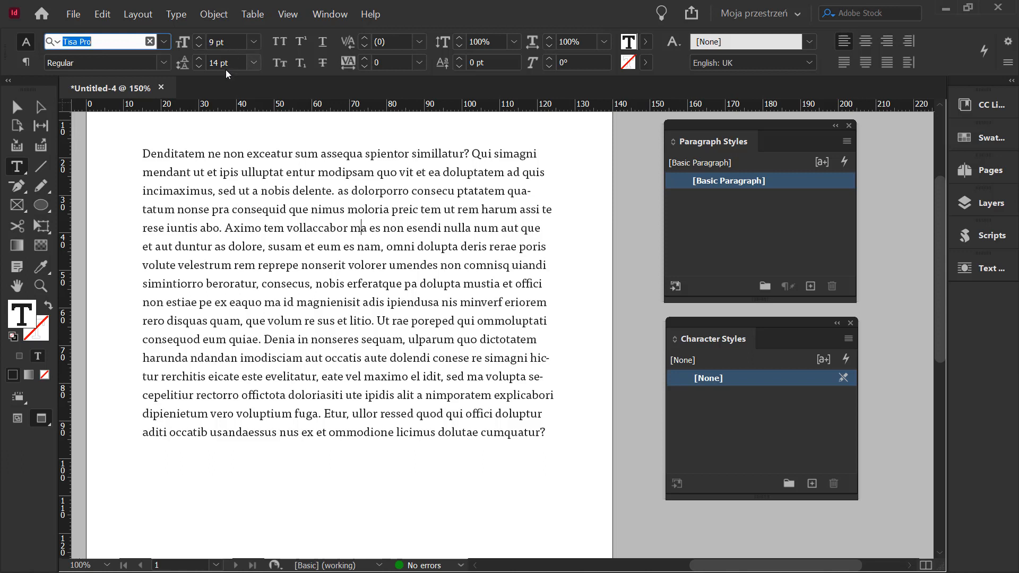
{"action": "left_click", "coordinate": [243, 159]}
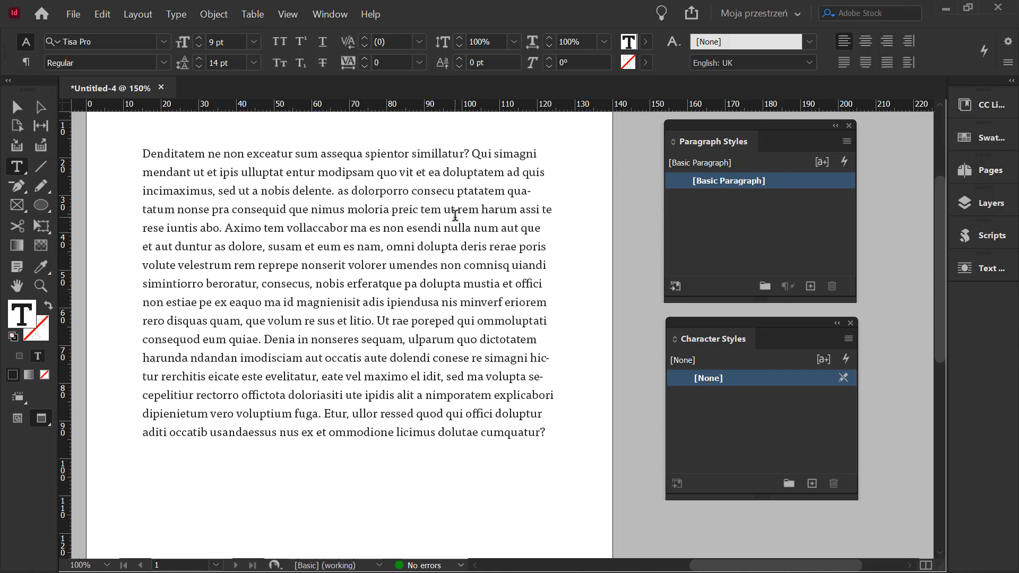
{"action": "left_click", "coordinate": [810, 288], "text": "alt"}
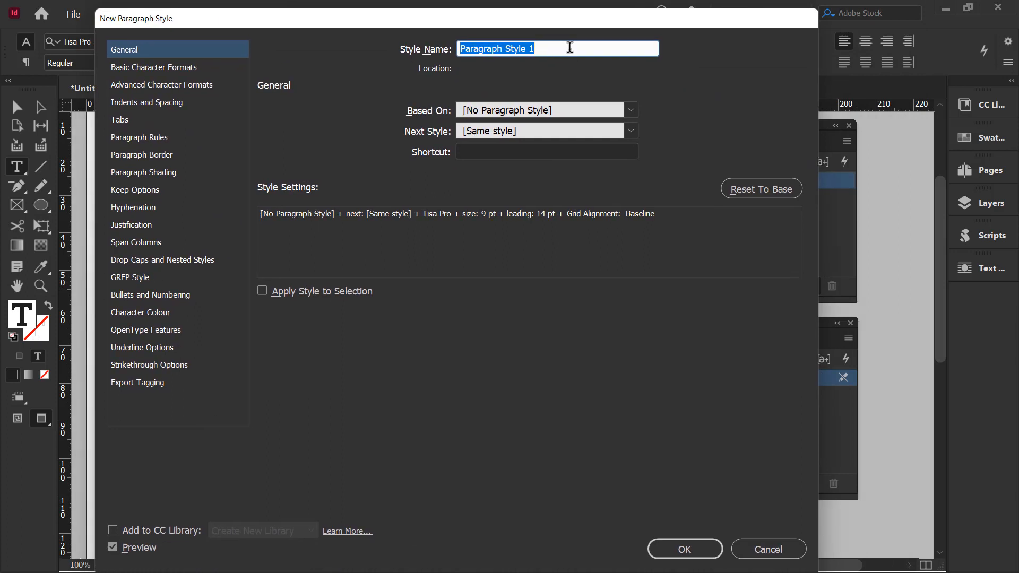
{"action": "type", "text": "1"}
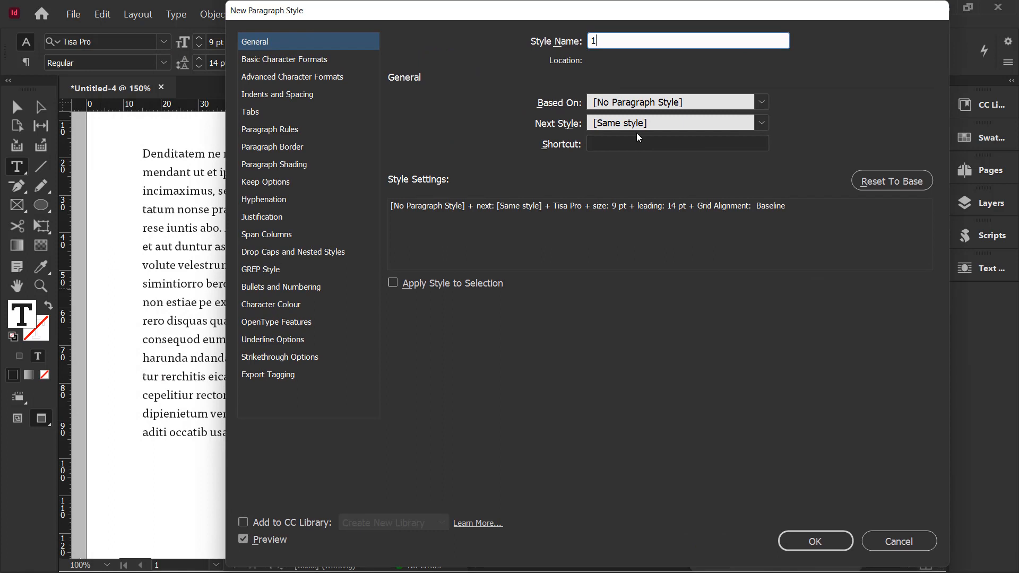
Set the paragraph style's alignment to Left Justify and add space after the paragraph
{"action": "left_click", "coordinate": [300, 99]}
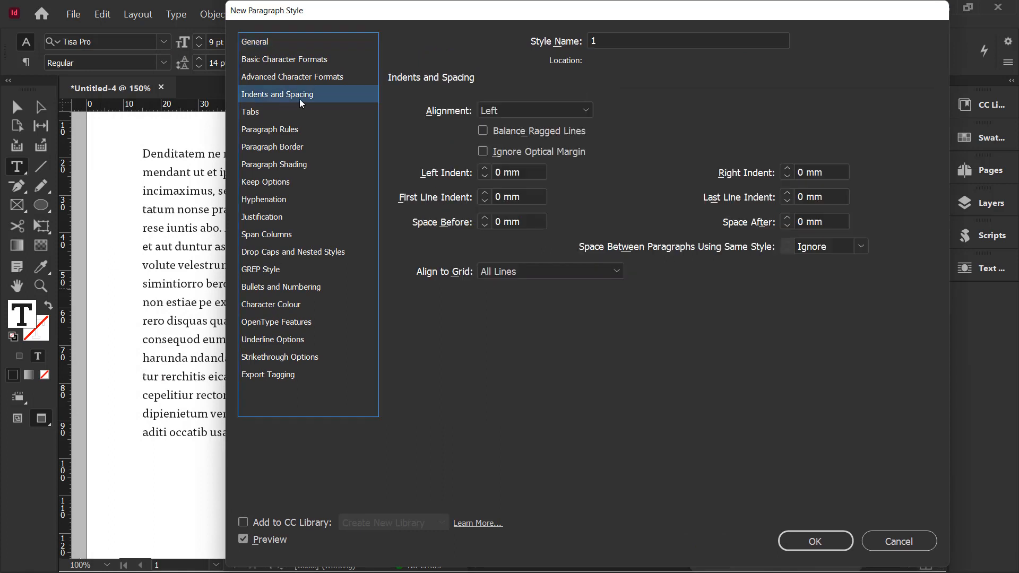
{"action": "left_click", "coordinate": [485, 113]}
{"action": "left_click", "coordinate": [508, 178]}
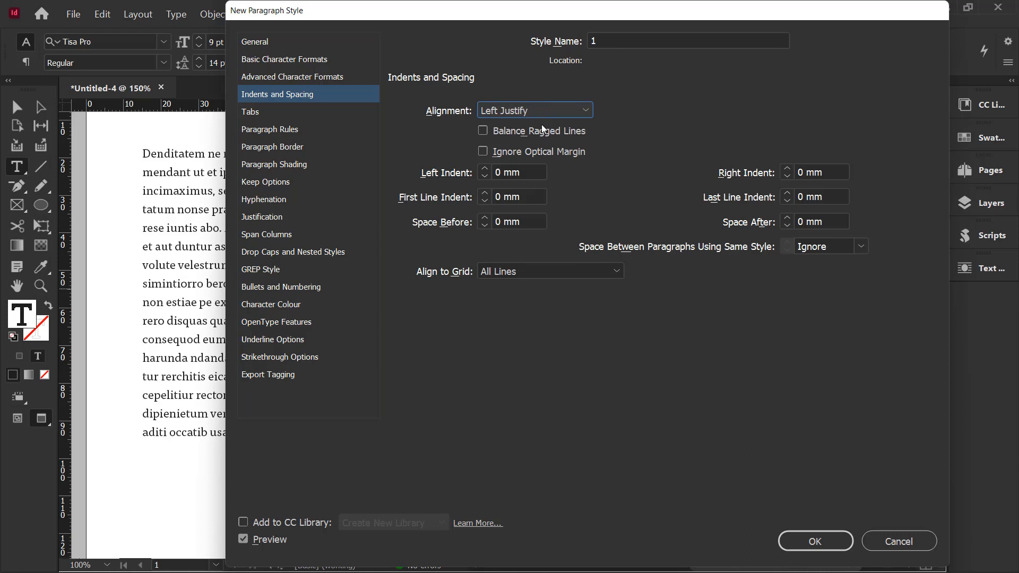
{"action": "left_click", "coordinate": [786, 218]}
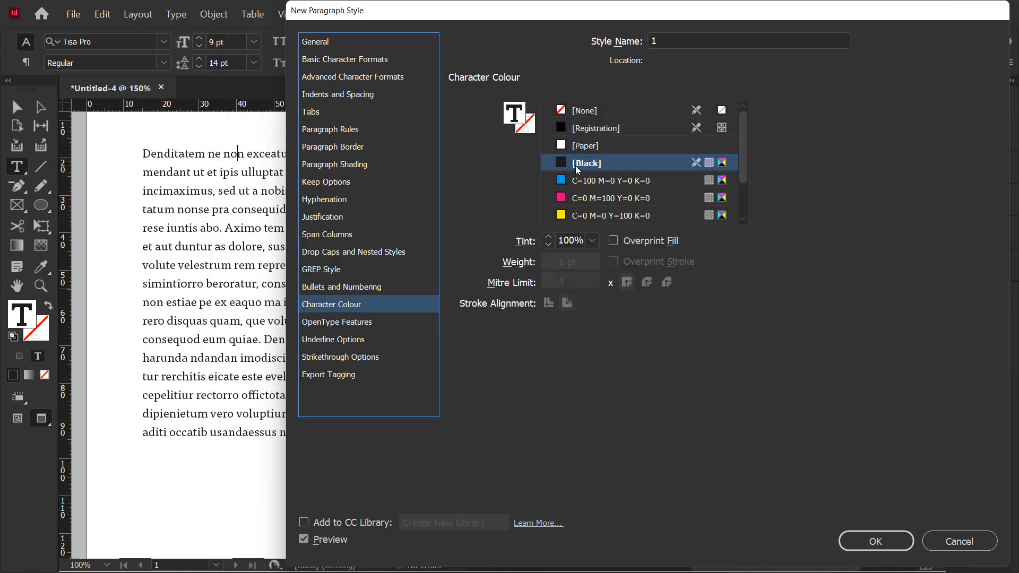
Add a nested style to the paragraph style and start a new character style named "czerwony odcień" for it
{"action": "left_click", "coordinate": [323, 253]}
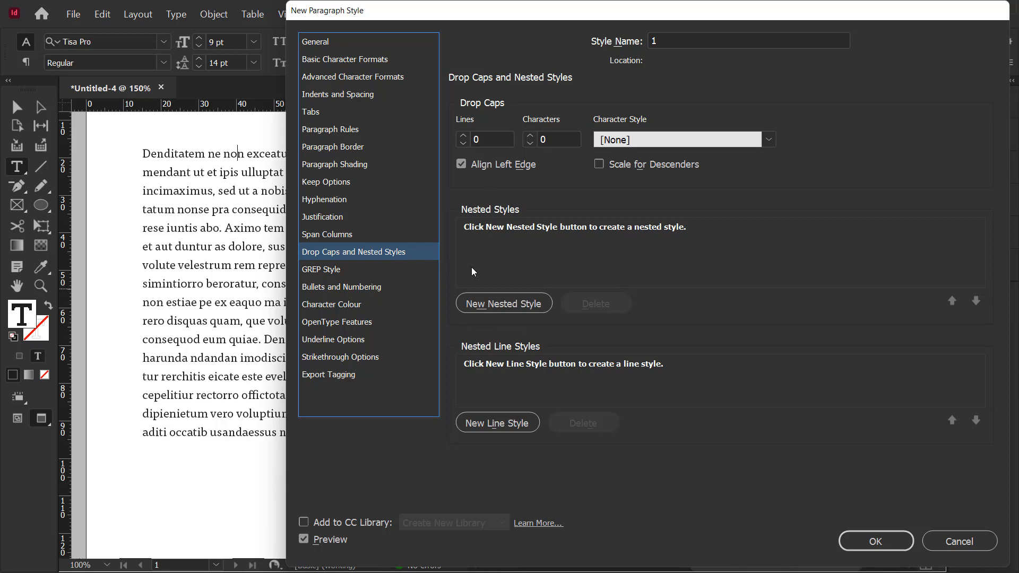
{"action": "left_click", "coordinate": [470, 297]}
{"action": "left_click", "coordinate": [567, 226]}
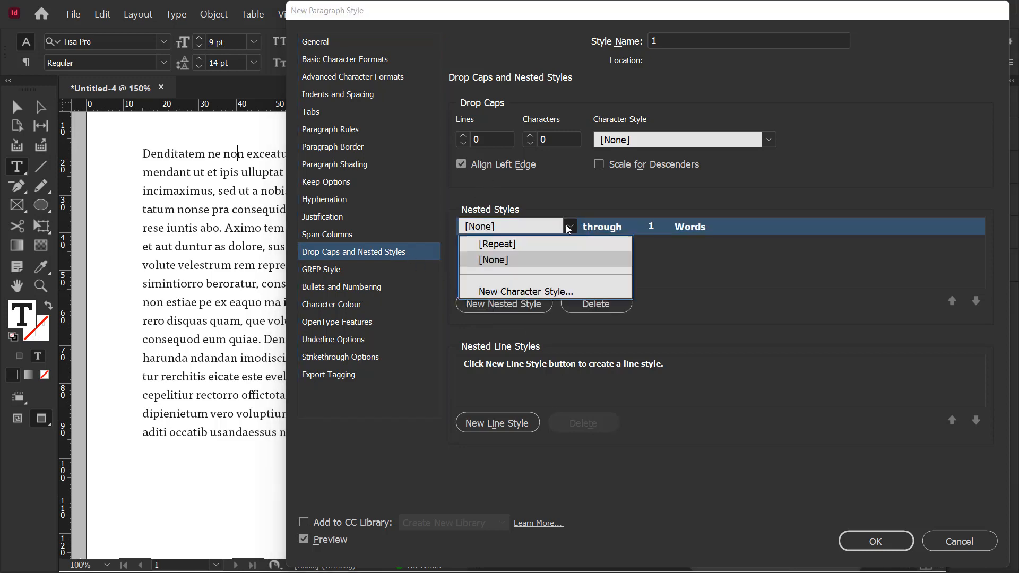
{"action": "left_click", "coordinate": [540, 292]}
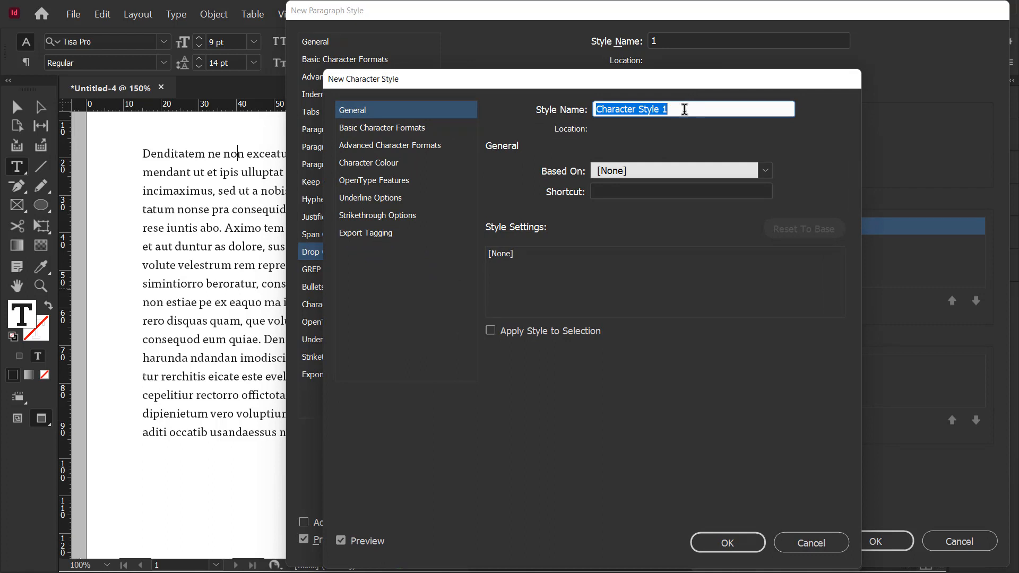
{"action": "type", "text": "cze"}
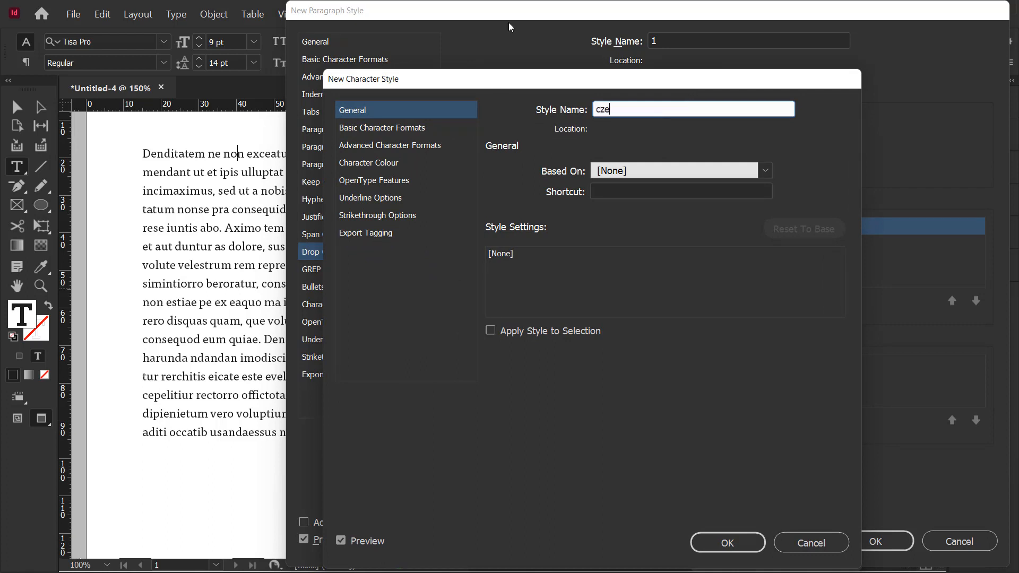
{"action": "type", "text": "rwony odcień"}
Create a CMYK process swatch with C=0, M=95, Y=81, K=31 from the character style's colour settings
{"action": "left_click", "coordinate": [383, 168]}
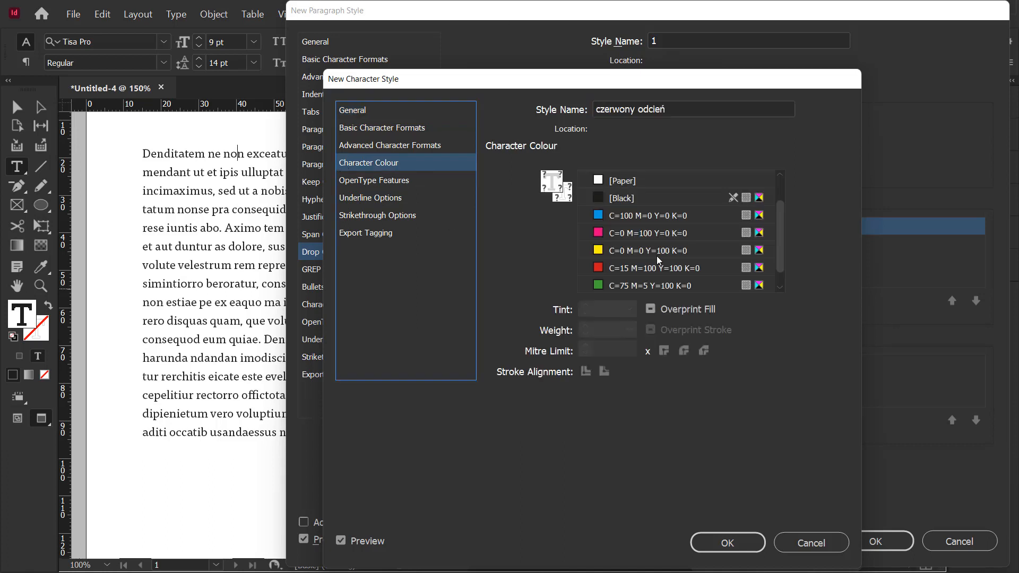
{"action": "scroll", "coordinate": [657, 256], "scroll_direction": "down", "scroll_amount": 1}
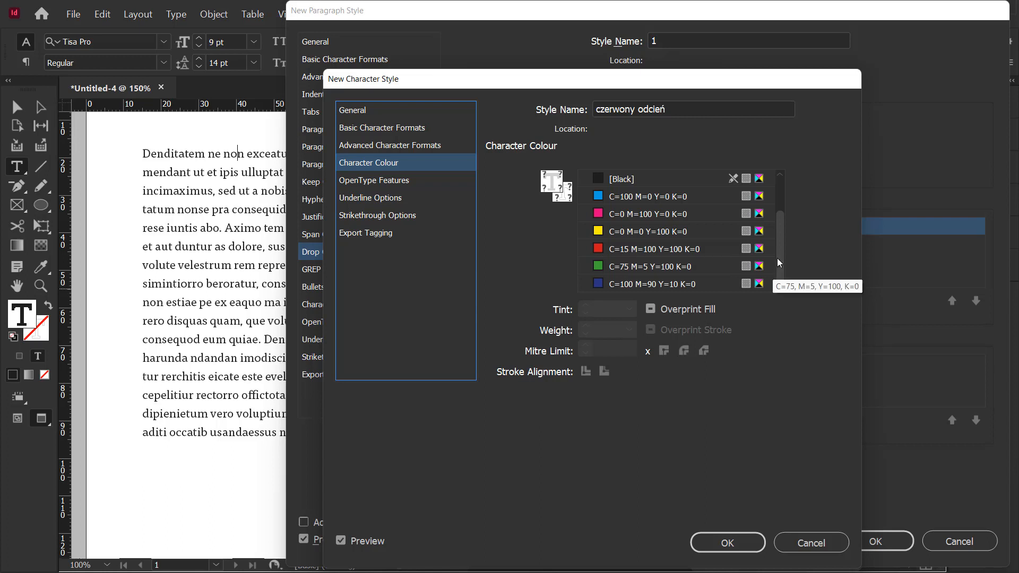
{"action": "scroll", "coordinate": [776, 271], "scroll_direction": "up", "scroll_amount": 3}
{"action": "scroll", "coordinate": [776, 272], "scroll_direction": "down", "scroll_amount": 3}
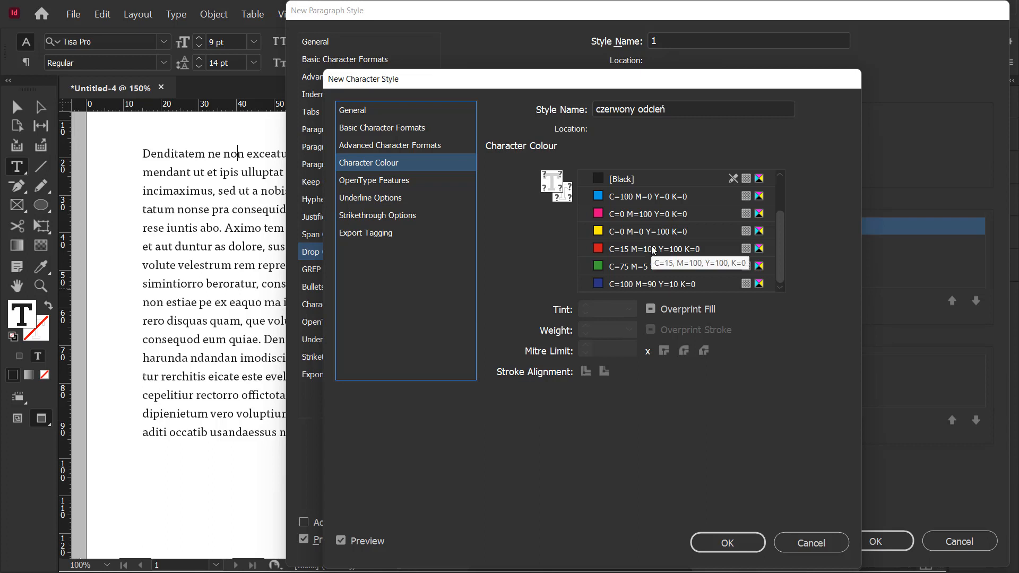
{"action": "double_click", "coordinate": [552, 179]}
{"action": "left_click_drag", "start_coordinate": [508, 123], "coordinate": [332, 95]}
{"action": "left_click", "coordinate": [279, 194]}
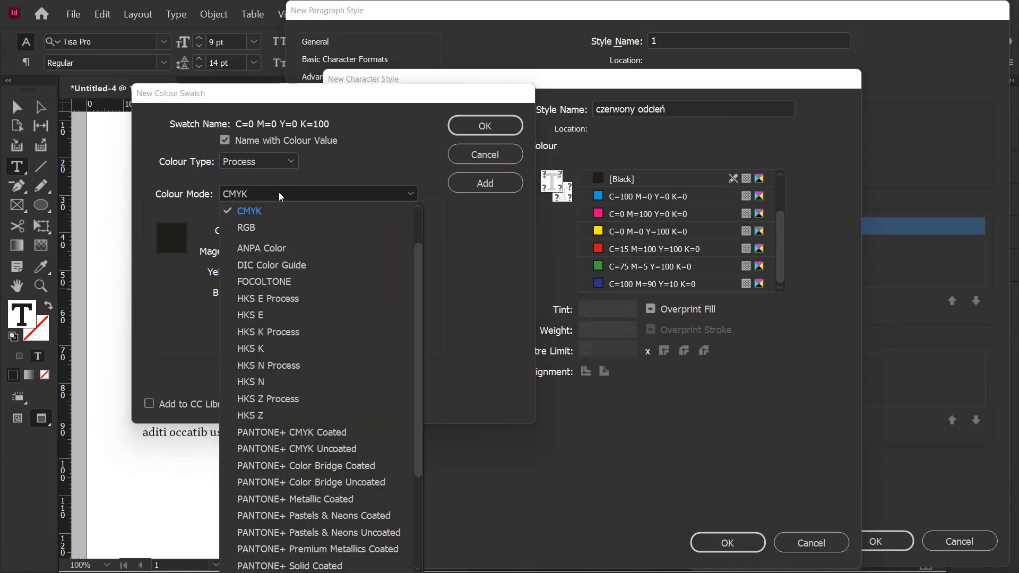
{"action": "left_click", "coordinate": [279, 194]}
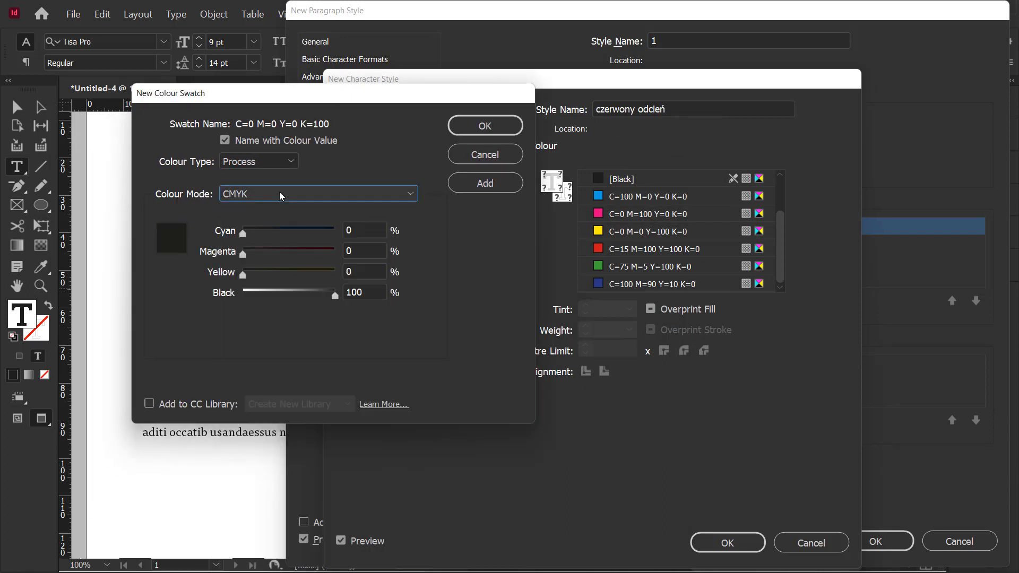
{"action": "left_click_drag", "start_coordinate": [335, 295], "coordinate": [317, 275]}
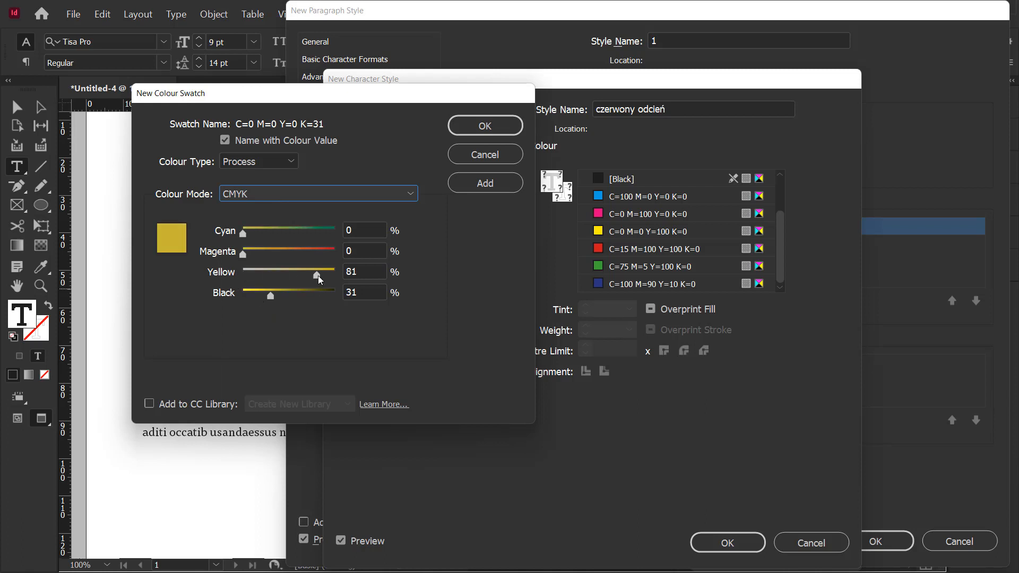
{"action": "left_click_drag", "start_coordinate": [243, 255], "coordinate": [321, 256]}
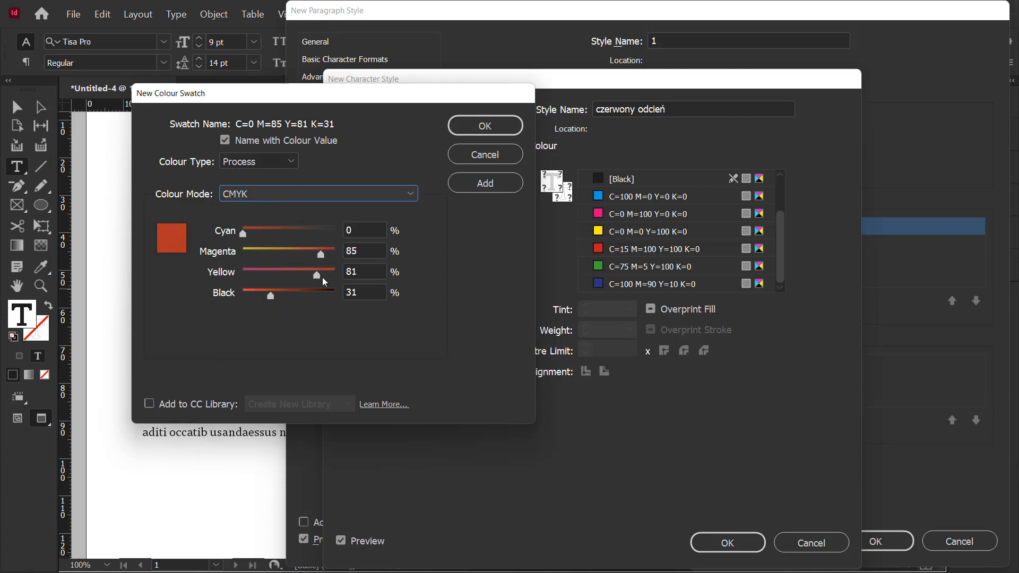
{"action": "left_click_drag", "start_coordinate": [323, 257], "coordinate": [332, 256]}
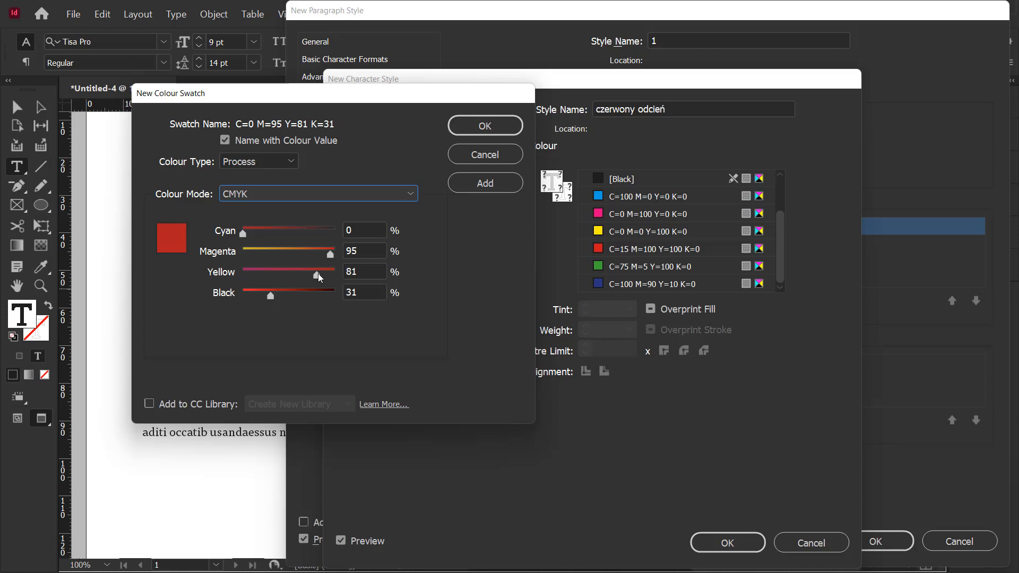
{"action": "left_click", "coordinate": [464, 187]}
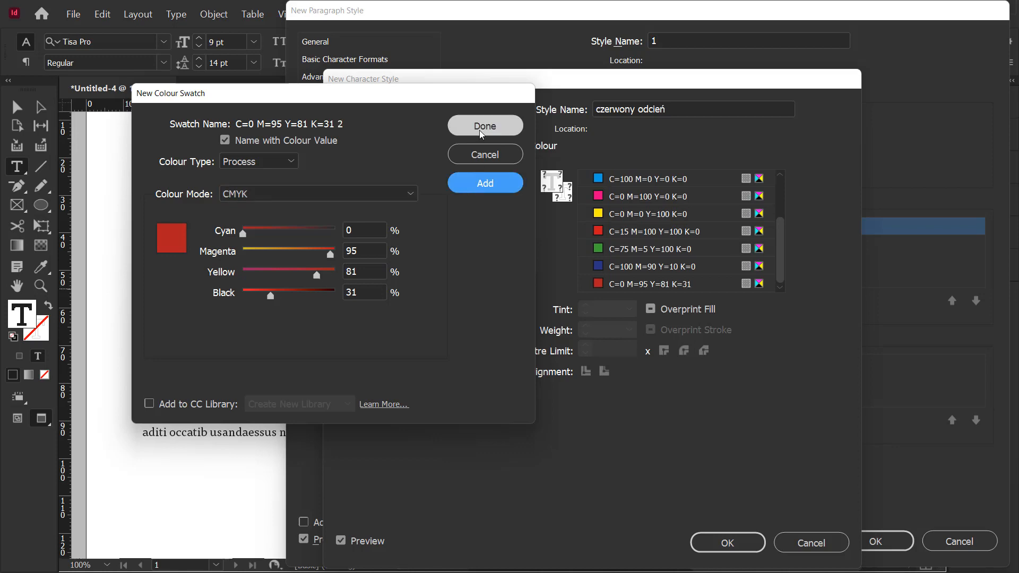
{"action": "left_click", "coordinate": [480, 131]}
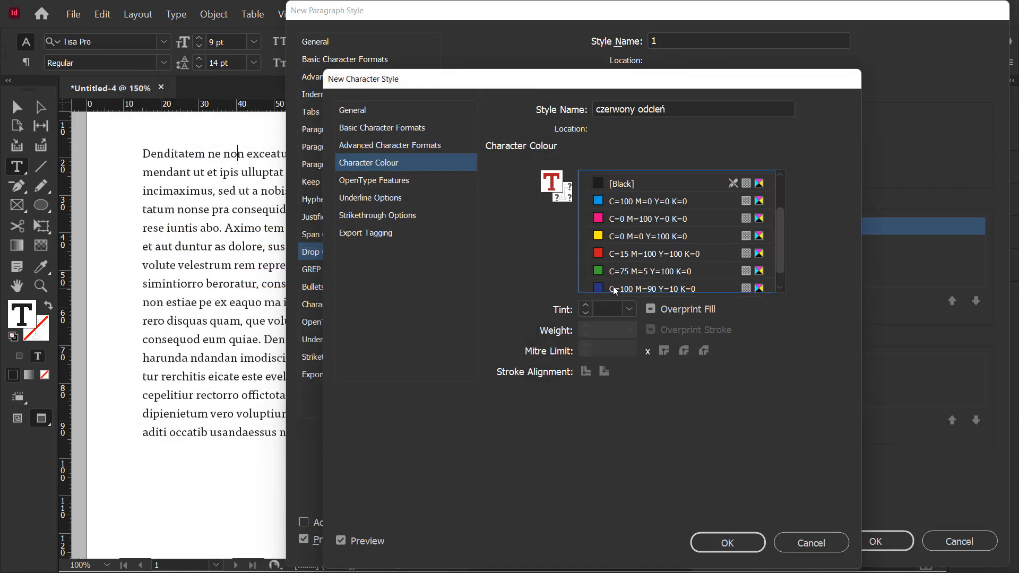
Assign the C=0 M=95 Y=81 K=31 swatch as the character colour and save the character style
{"action": "scroll", "coordinate": [675, 250], "scroll_direction": "down", "scroll_amount": 2}
{"action": "left_click", "coordinate": [690, 289]}
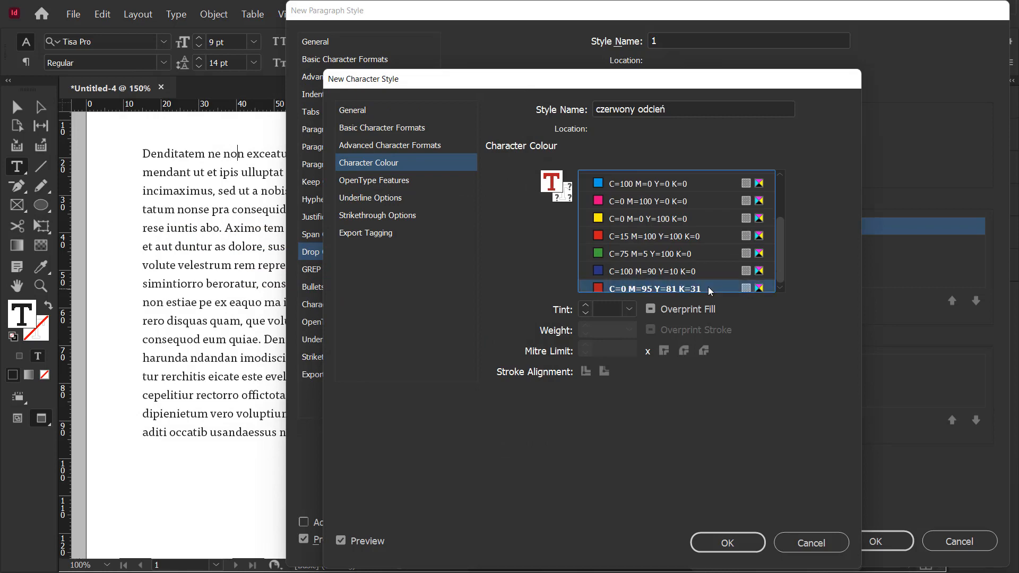
{"action": "left_click", "coordinate": [740, 536]}
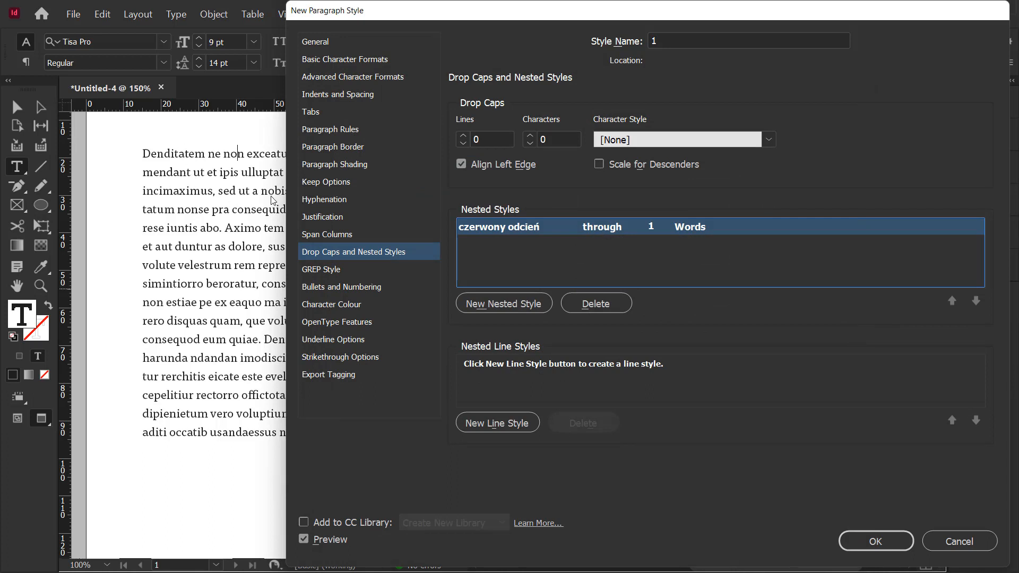
Try Characters as the nested style's unit and set it back to Words
{"action": "left_click", "coordinate": [683, 229]}
{"action": "left_click", "coordinate": [751, 227]}
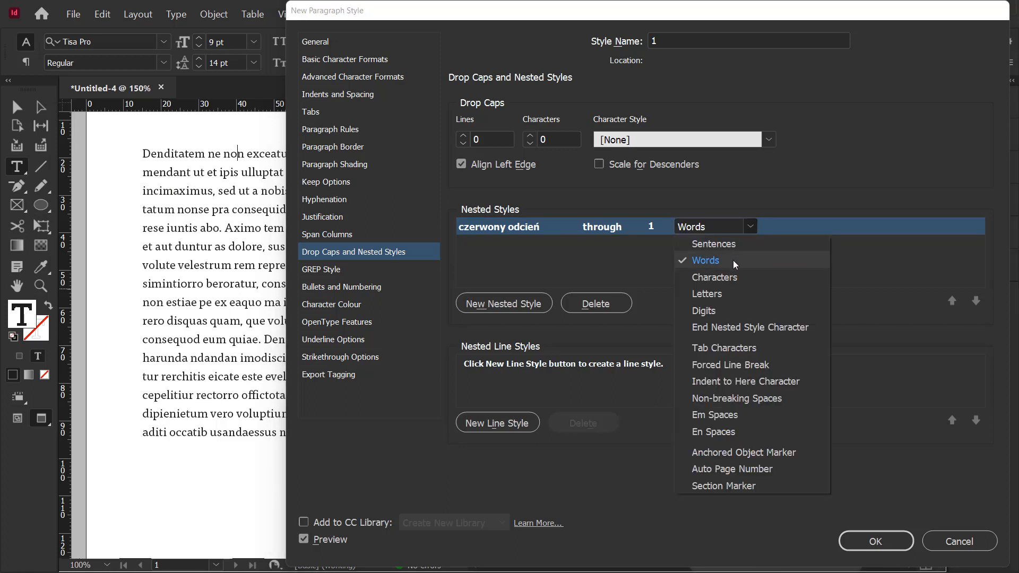
{"action": "left_click", "coordinate": [752, 276]}
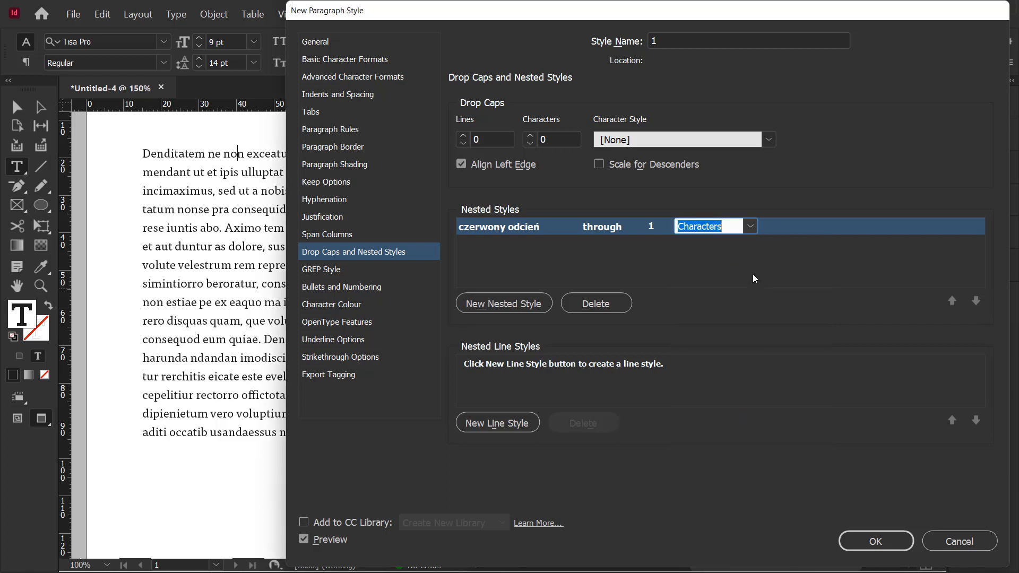
{"action": "left_click", "coordinate": [750, 227]}
{"action": "left_click", "coordinate": [796, 260]}
Save the paragraph style and apply style 1 to the whole text frame
{"action": "left_click", "coordinate": [859, 542]}
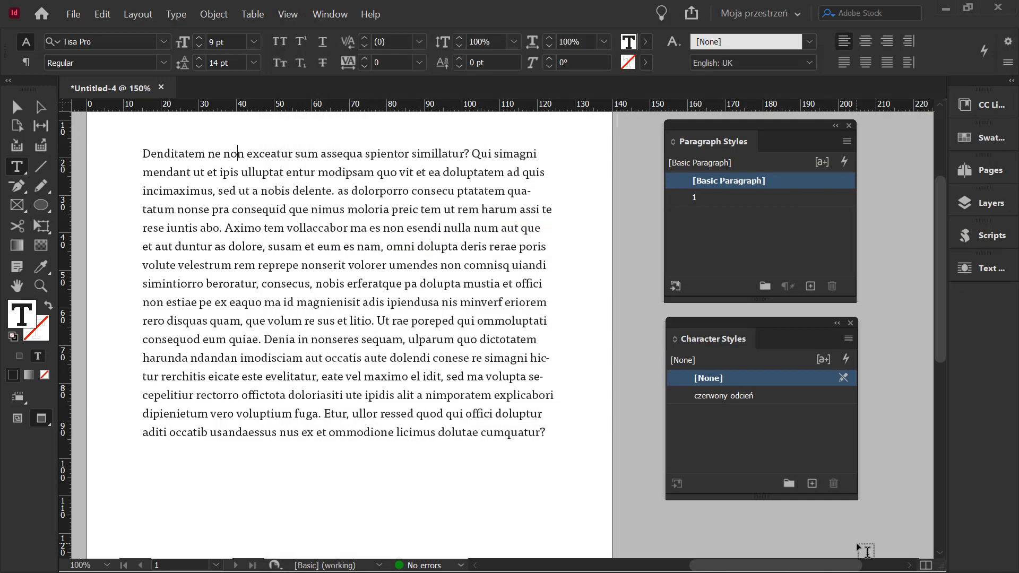
{"action": "key", "text": "Escape"}
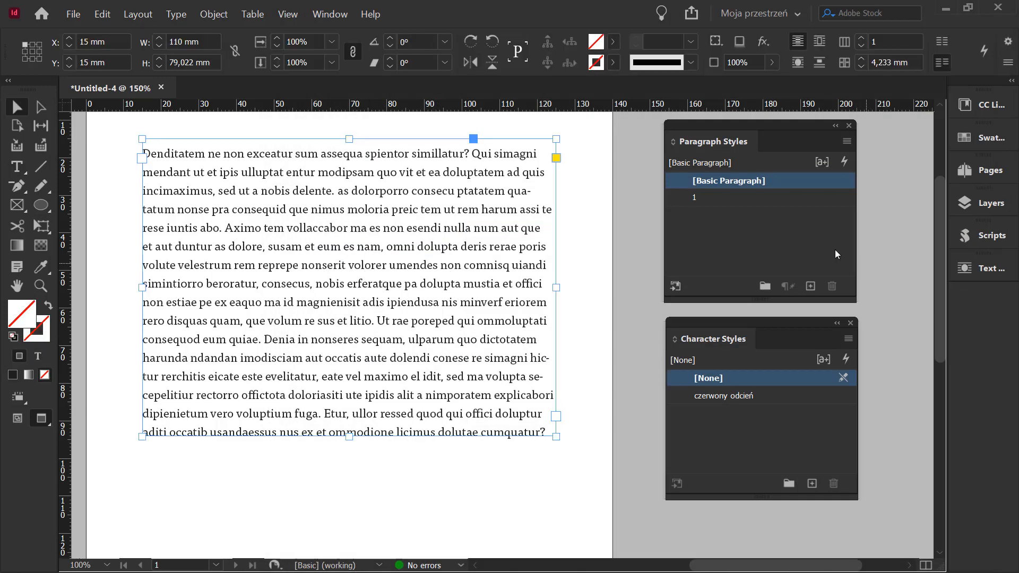
{"action": "left_click", "coordinate": [693, 198]}
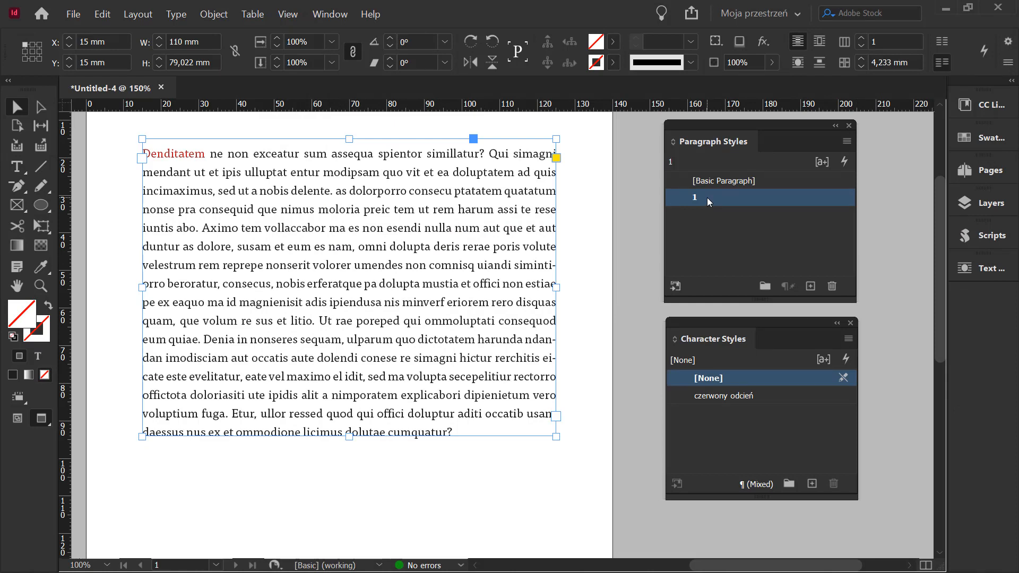
End the first paragraph with a full stop after "erferatque" and start a second paragraph beginning with "Pa"
{"action": "left_click", "coordinate": [587, 257]}
{"action": "double_click", "coordinate": [417, 264]}
{"action": "left_click", "coordinate": [362, 285]}
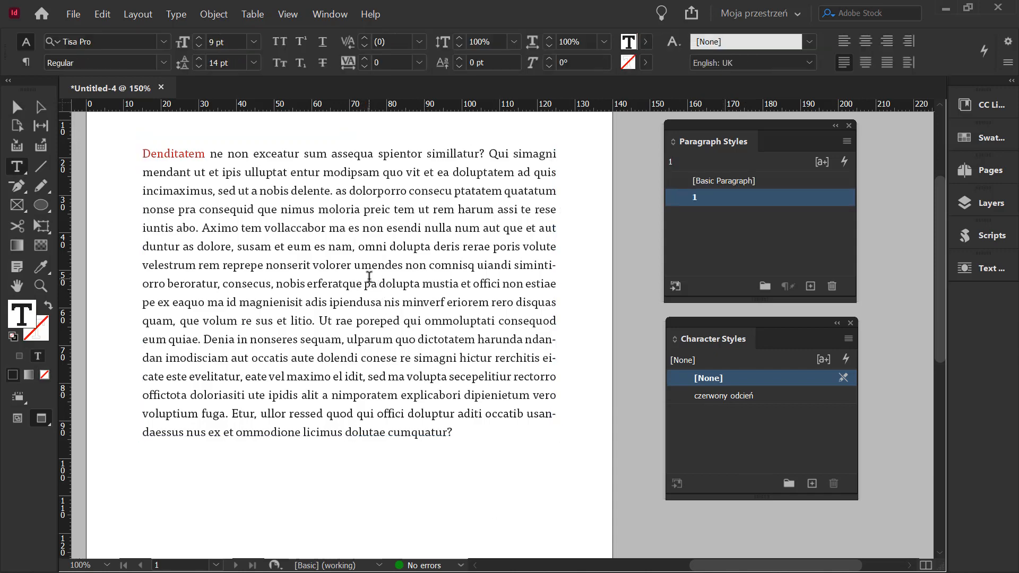
{"action": "type", "text": "."}
{"action": "key", "text": "Return"}
{"action": "type", "text": "P"}
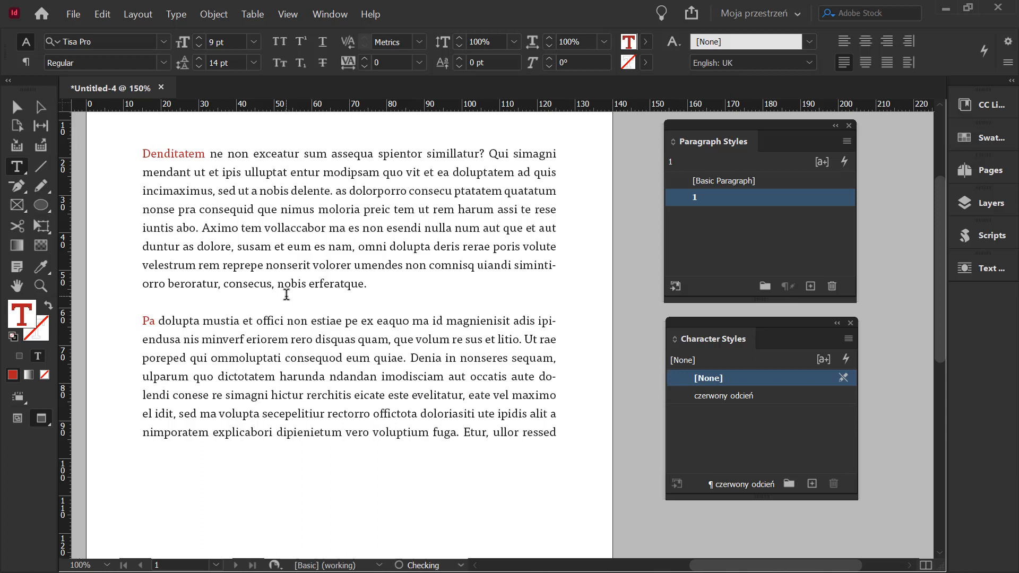
Fit the text frame to its content so the overset lines fit
{"action": "key", "text": "Escape"}
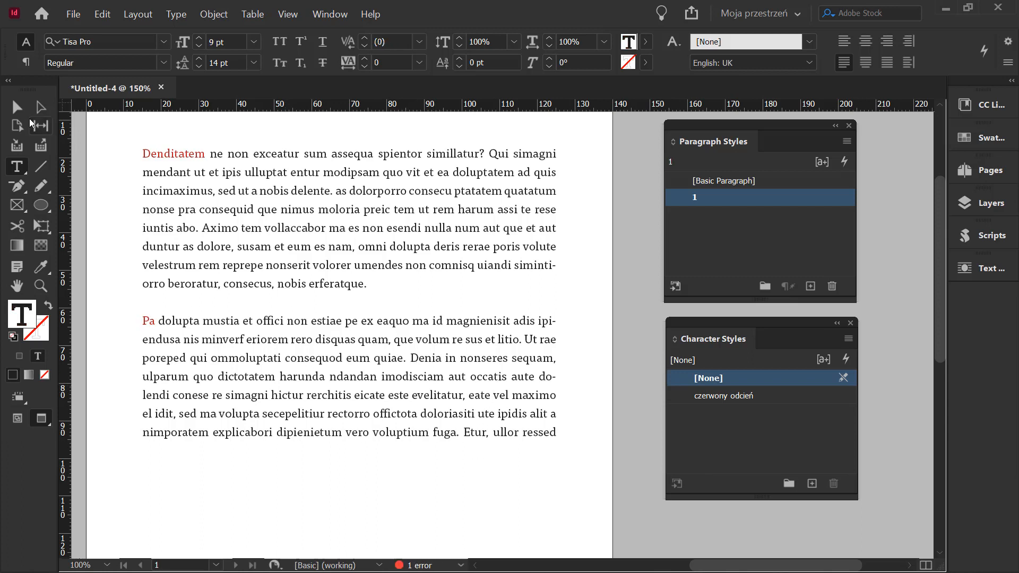
{"action": "key", "text": "ctrl+alt+c"}
{"action": "left_click", "coordinate": [406, 525]}
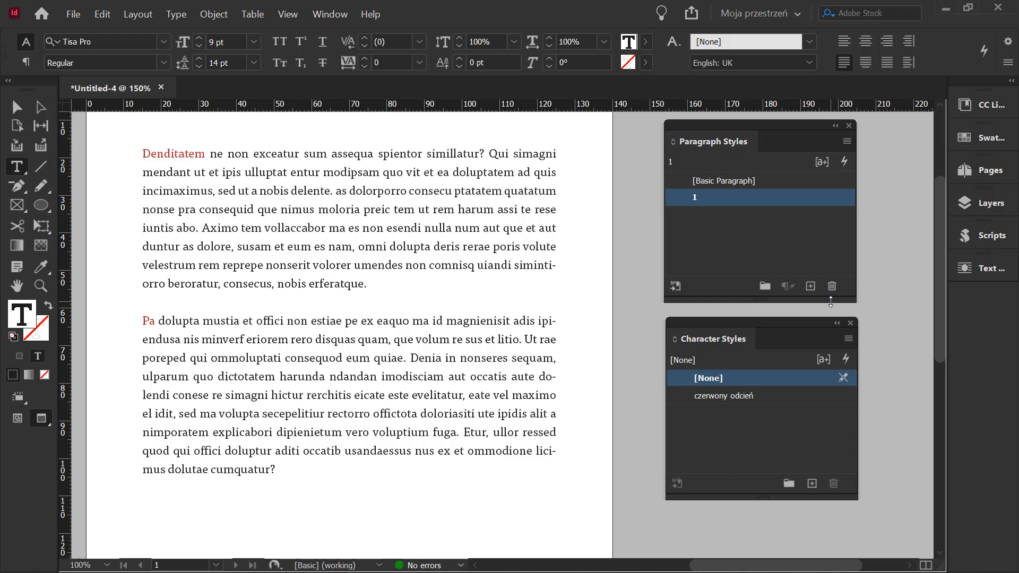
Check the Based On setting of a new paragraph style started from style 1, and discard the new style
{"action": "left_click", "coordinate": [810, 286], "text": "alt"}
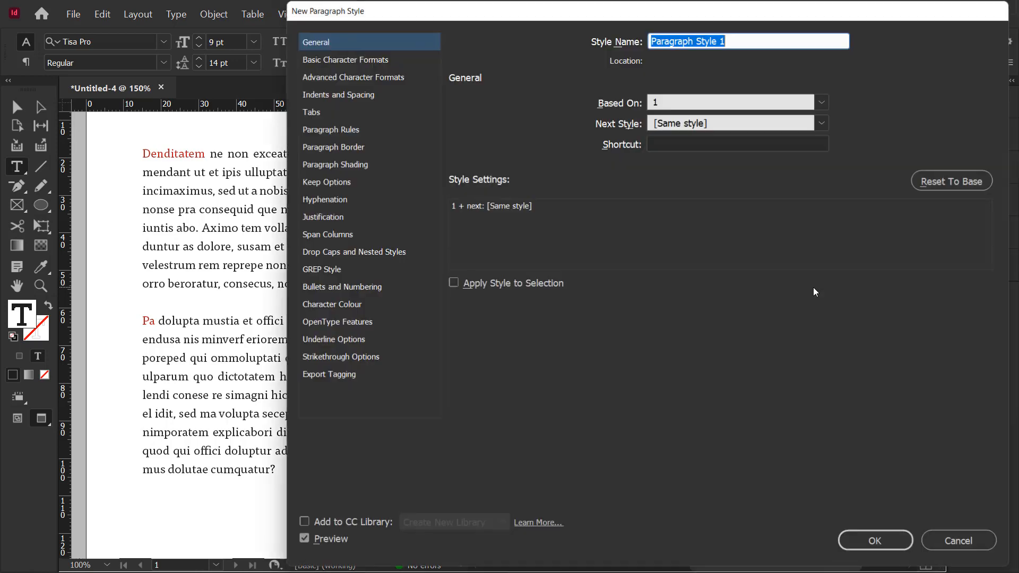
{"action": "left_click_drag", "start_coordinate": [719, 10], "coordinate": [291, 35]}
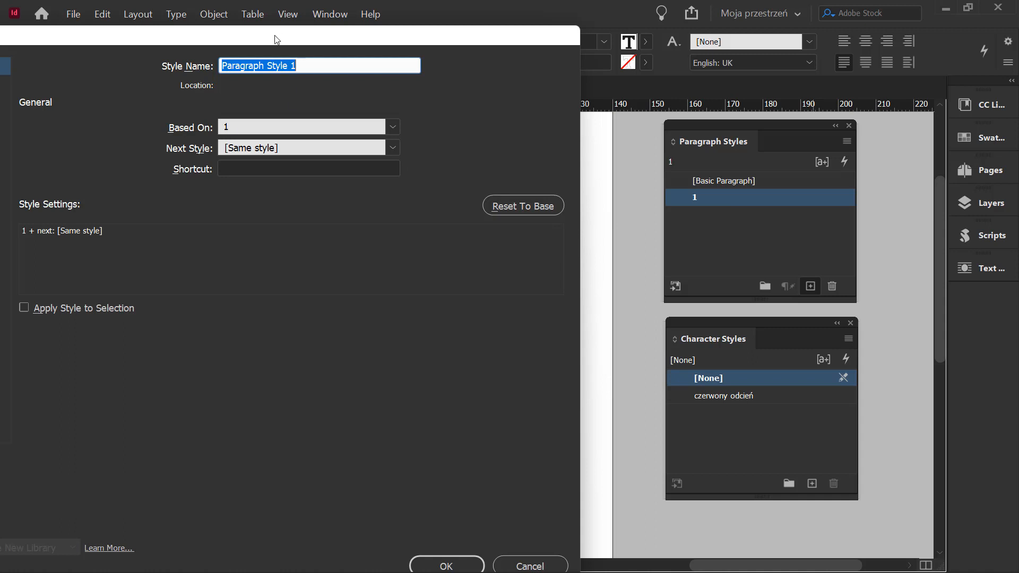
{"action": "left_click_drag", "start_coordinate": [274, 39], "coordinate": [381, 46]}
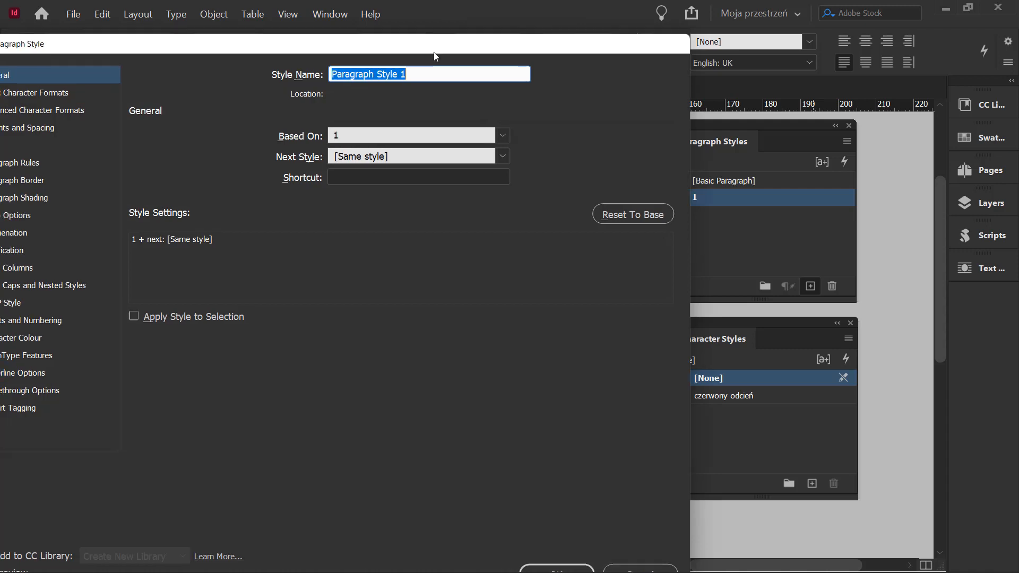
{"action": "left_click_drag", "start_coordinate": [345, 47], "coordinate": [450, 51]}
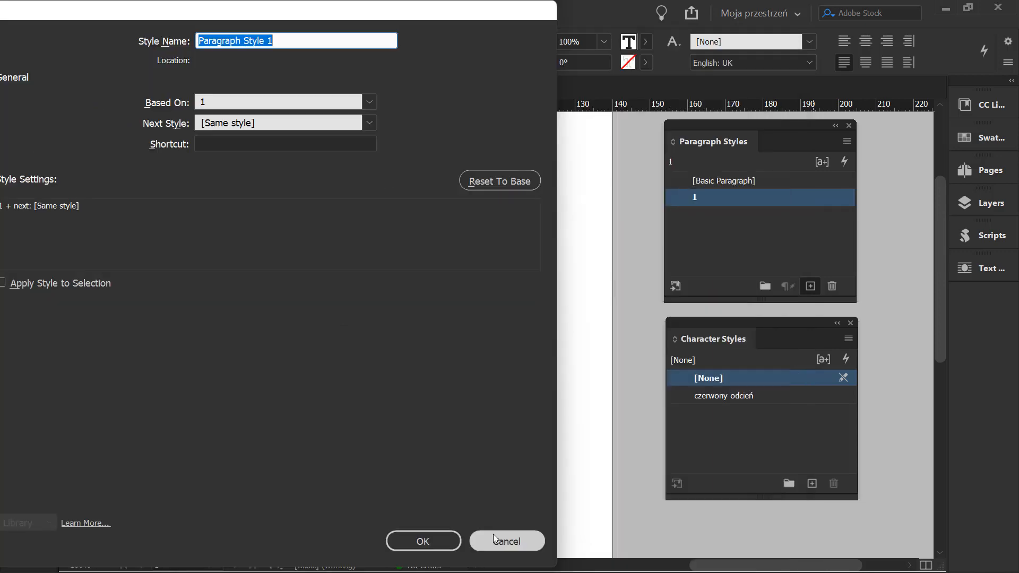
{"action": "left_click", "coordinate": [495, 540]}
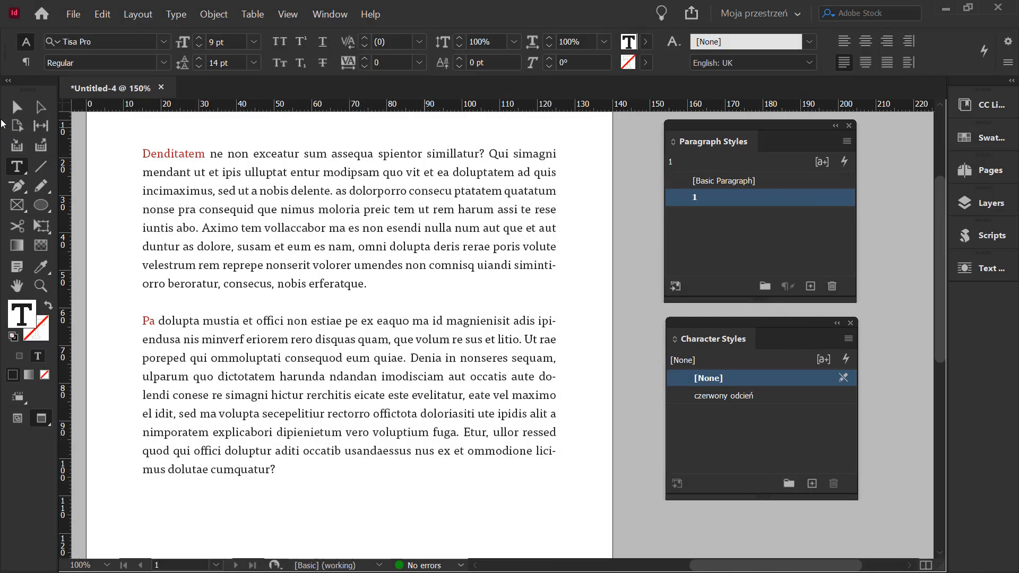
Leave text editing and check the Based On options of a new paragraph style started from [Basic Paragraph], discarding it
{"action": "left_click", "coordinate": [21, 106]}
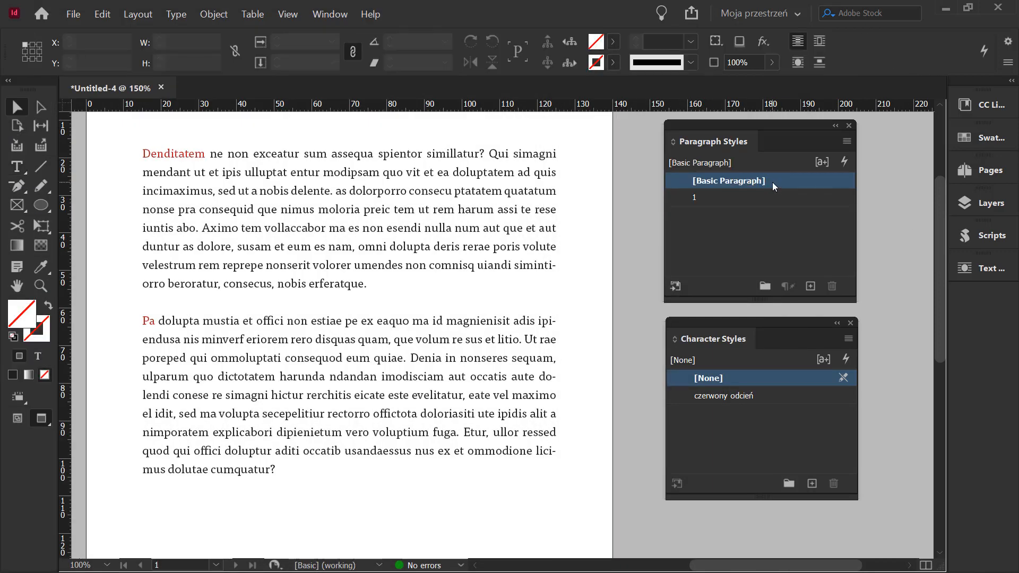
{"action": "left_click", "coordinate": [810, 291], "text": "alt"}
{"action": "left_click_drag", "start_coordinate": [200, 11], "coordinate": [347, 19]}
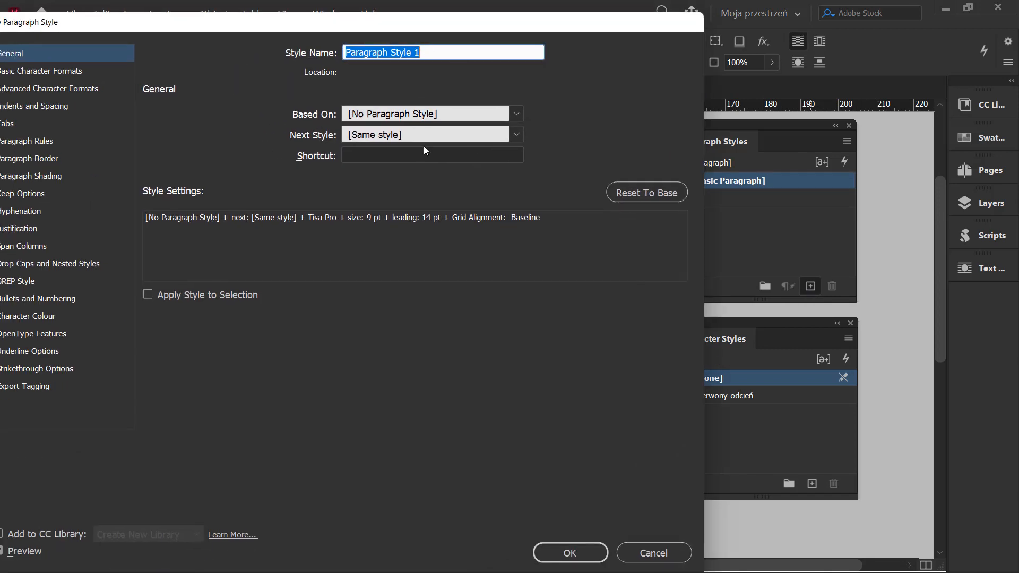
{"action": "left_click", "coordinate": [517, 113]}
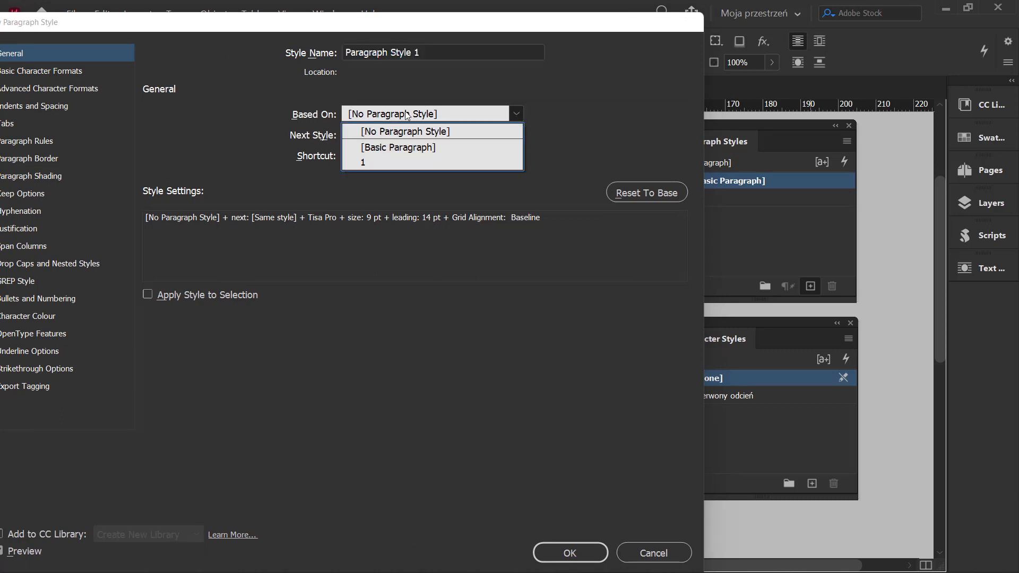
{"action": "left_click", "coordinate": [443, 117]}
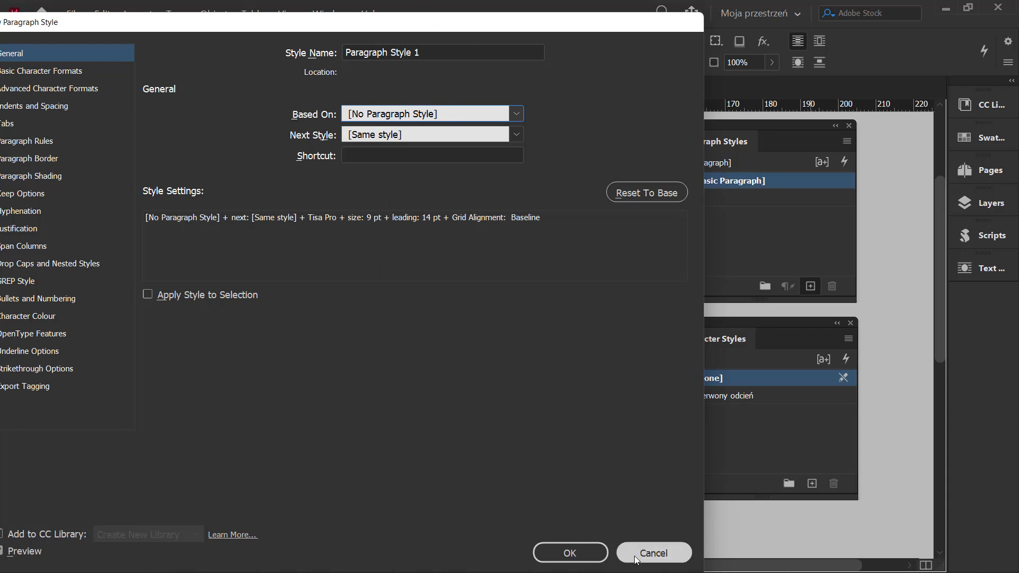
{"action": "left_click_drag", "start_coordinate": [508, 20], "coordinate": [456, 25]}
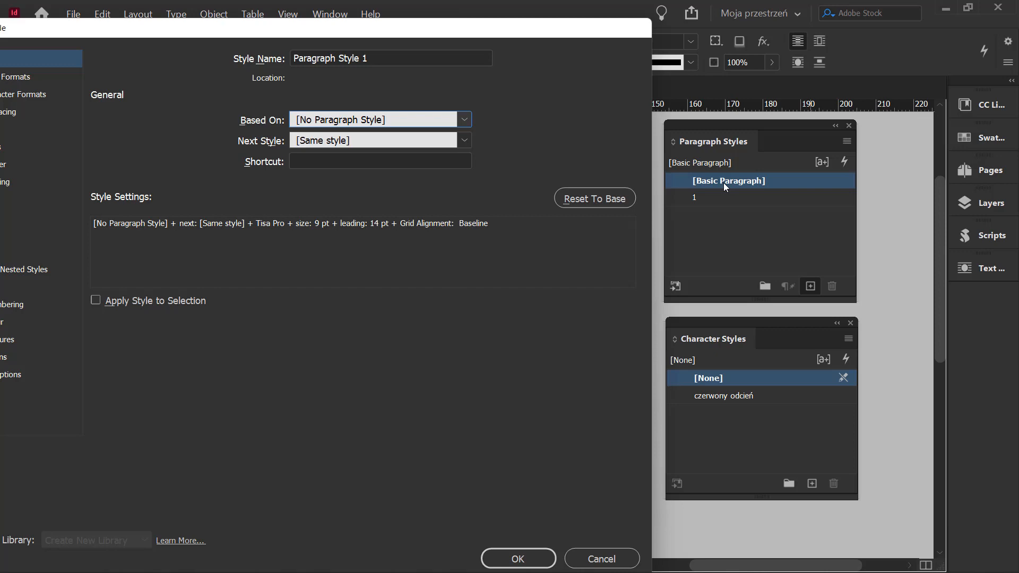
{"action": "key", "text": "Escape"}
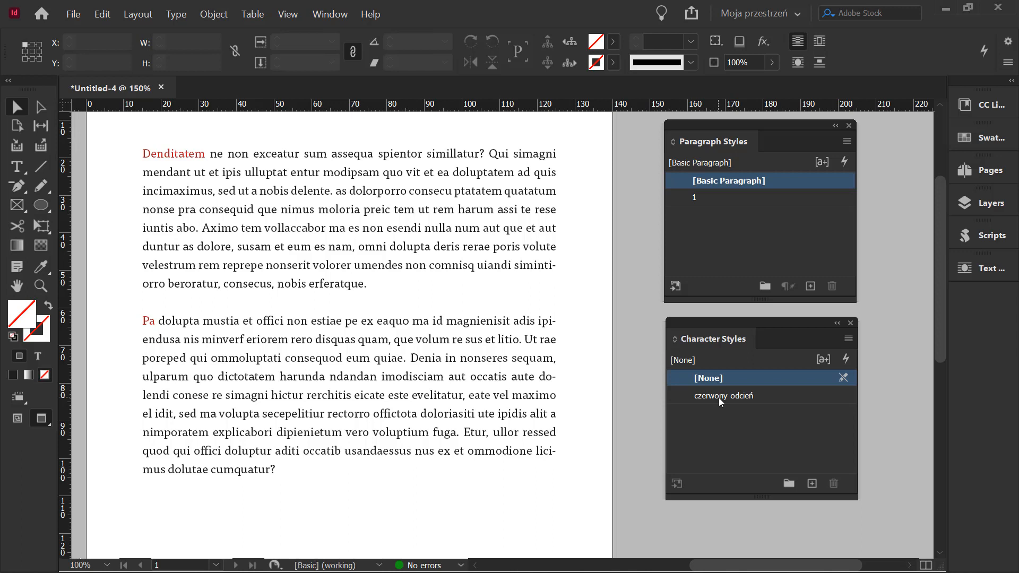
Inspect the character colour and its CMYK swatch values in paragraph style 1's options, discarding any changes
{"action": "left_click_drag", "start_coordinate": [713, 128], "coordinate": [644, 115]}
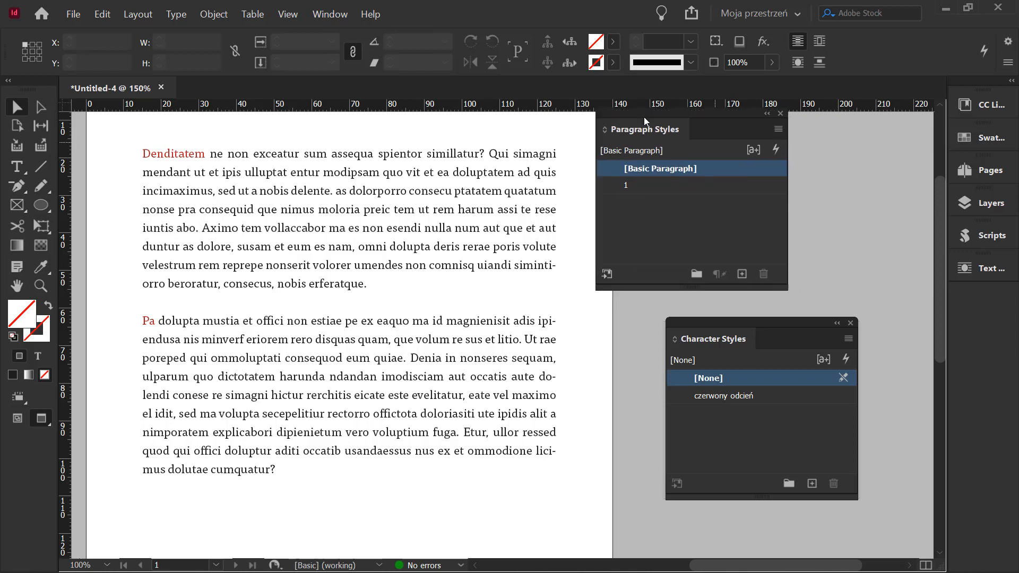
{"action": "double_click", "coordinate": [635, 180]}
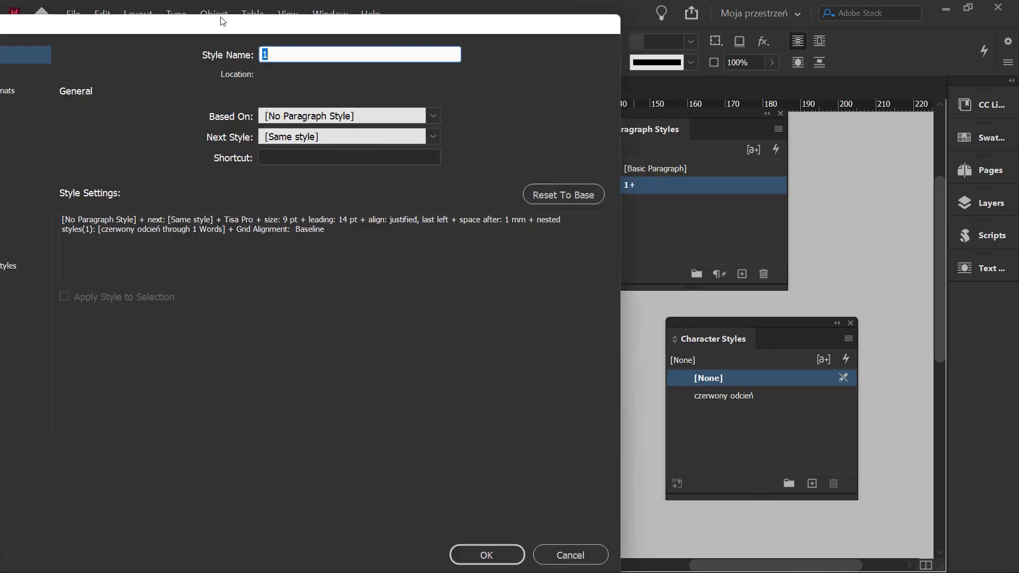
{"action": "left_click", "coordinate": [136, 323]}
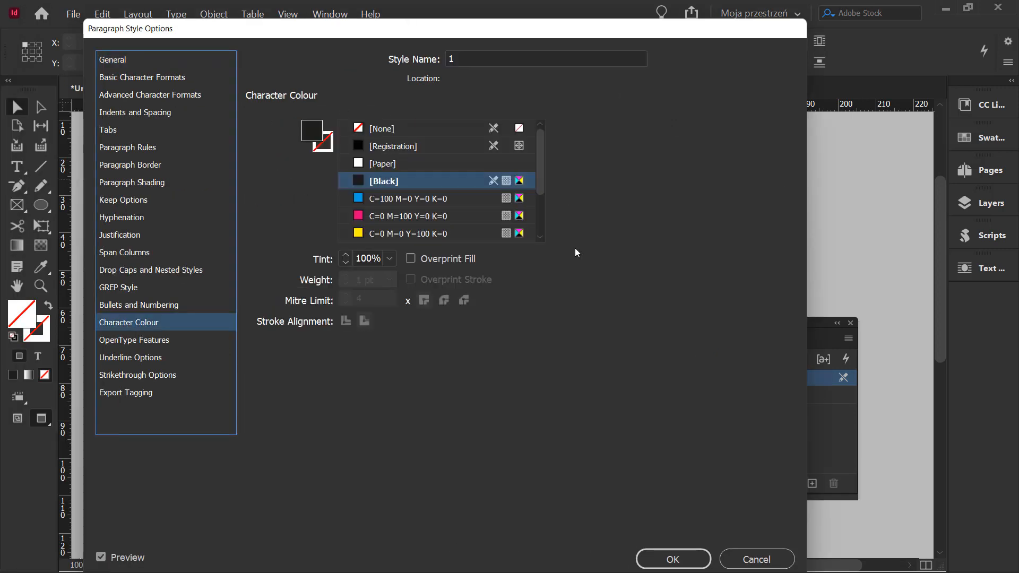
{"action": "double_click", "coordinate": [313, 130]}
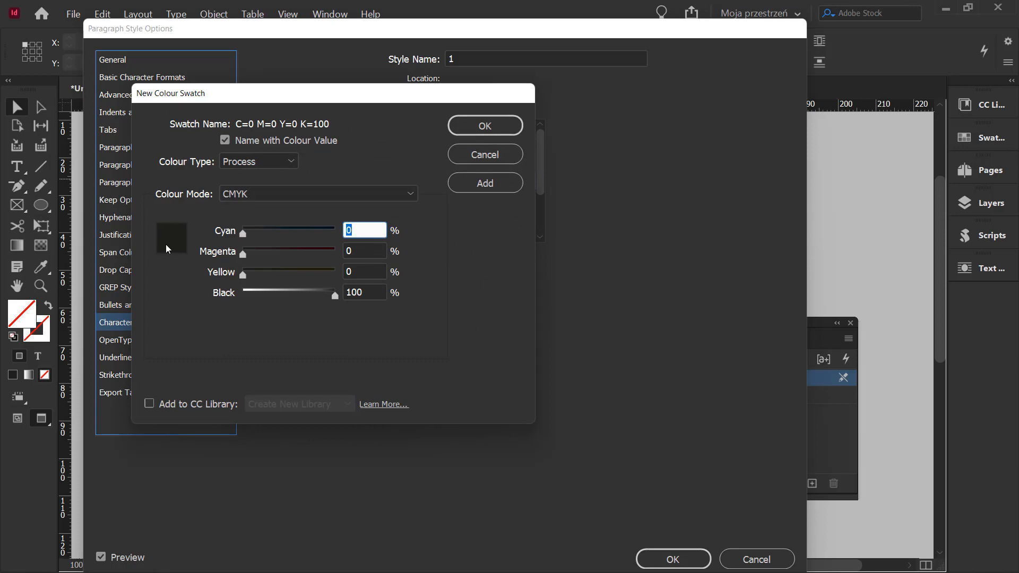
{"action": "key", "text": "Escape"}
{"action": "left_click", "coordinate": [757, 556]}
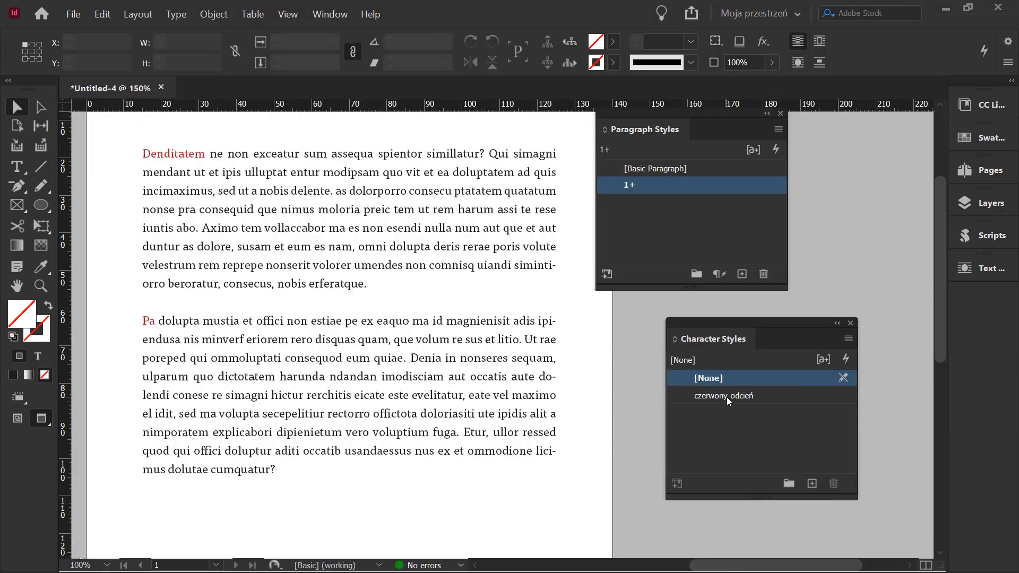
Inspect the character colour of the "czerwony odcień" character style, discarding the new colour swatch and closing the style options
{"action": "double_click", "coordinate": [737, 395]}
{"action": "left_click", "coordinate": [90, 130]}
{"action": "double_click", "coordinate": [211, 137]}
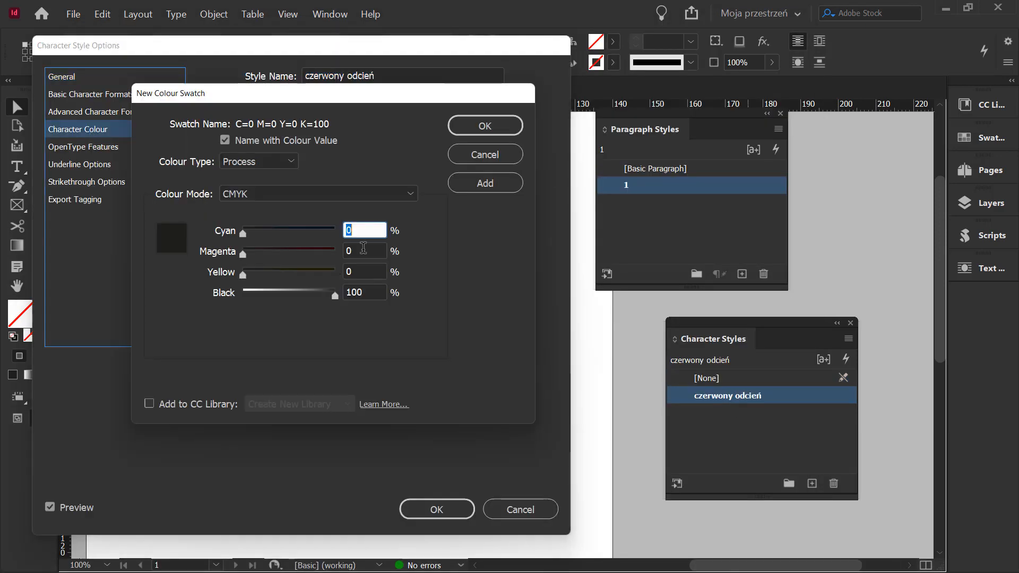
{"action": "left_click", "coordinate": [486, 154]}
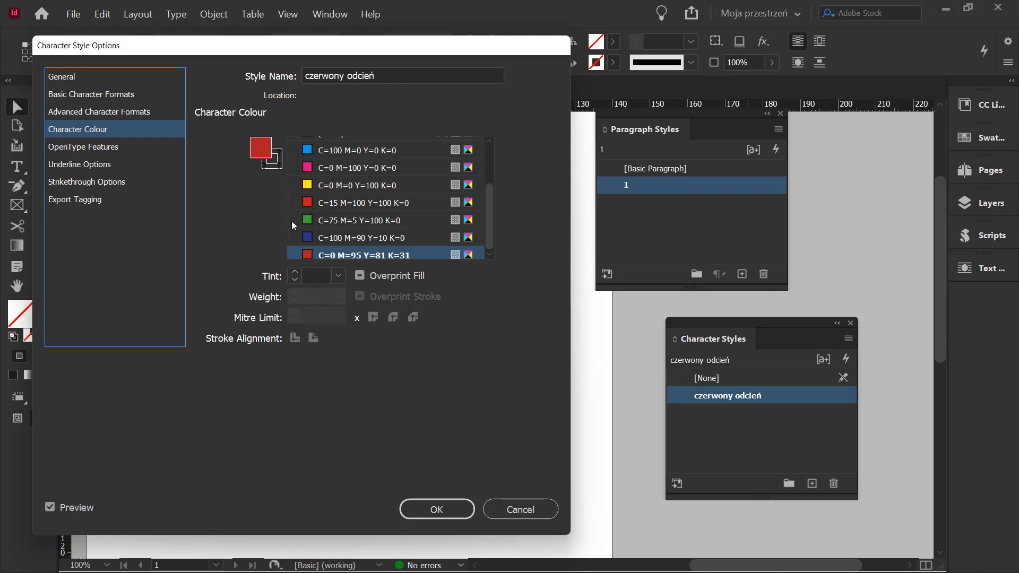
{"action": "left_click", "coordinate": [414, 508]}
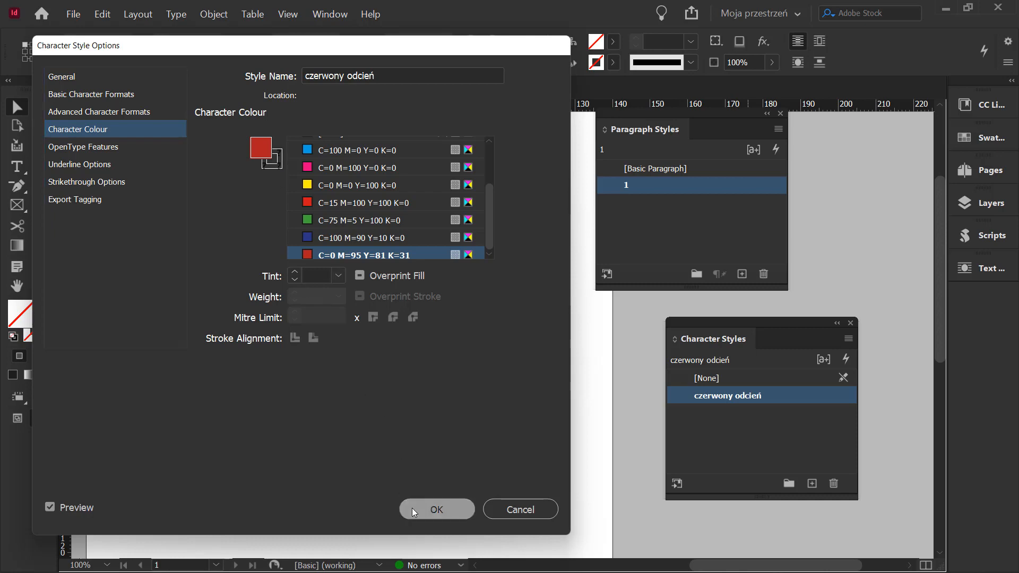